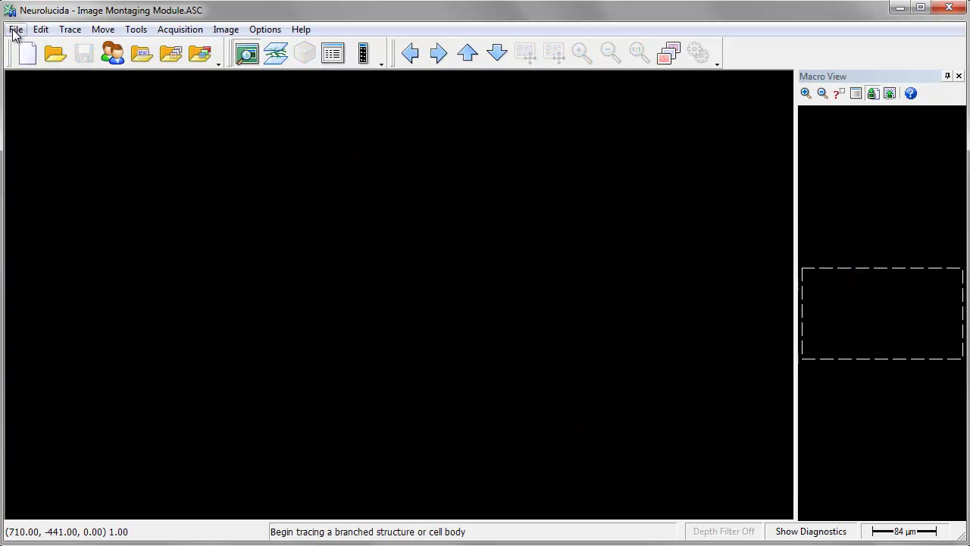
# - Load every overlapping .lsm confocal stack, first to last file, as montage tiles
pyautogui.click(15, 29)
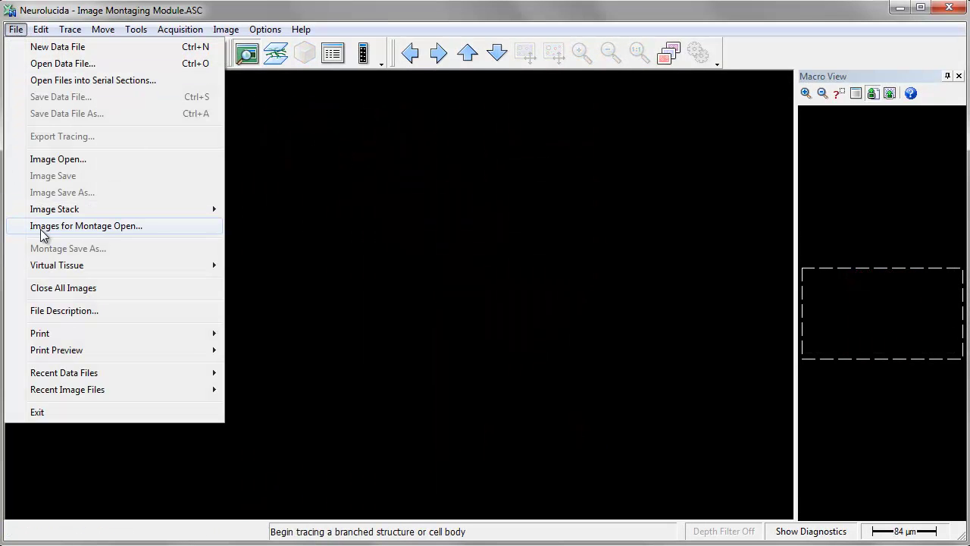
pyautogui.click(143, 229)
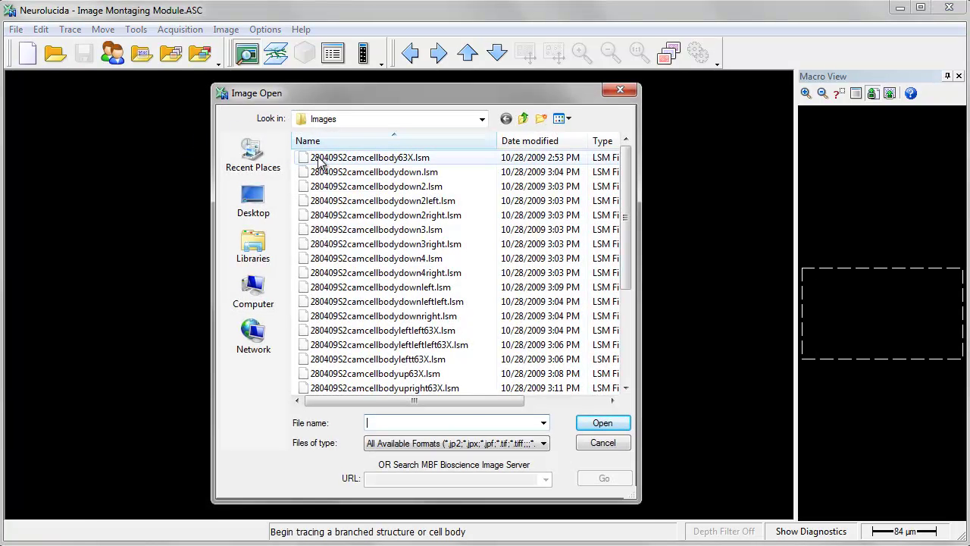
pyautogui.click(317, 158)
pyautogui.keyDown('shift'); pyautogui.click(328, 387); pyautogui.keyUp('shift')
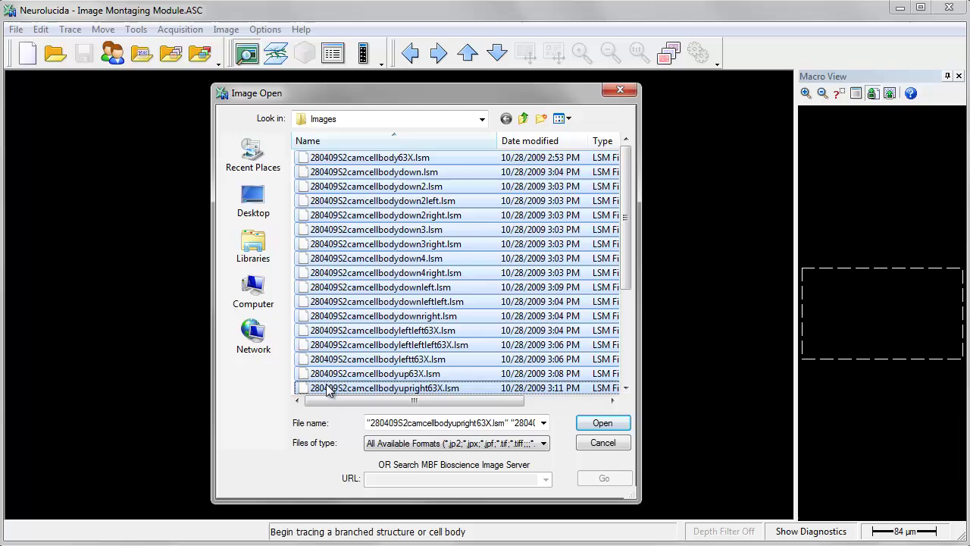
pyautogui.click(587, 425)
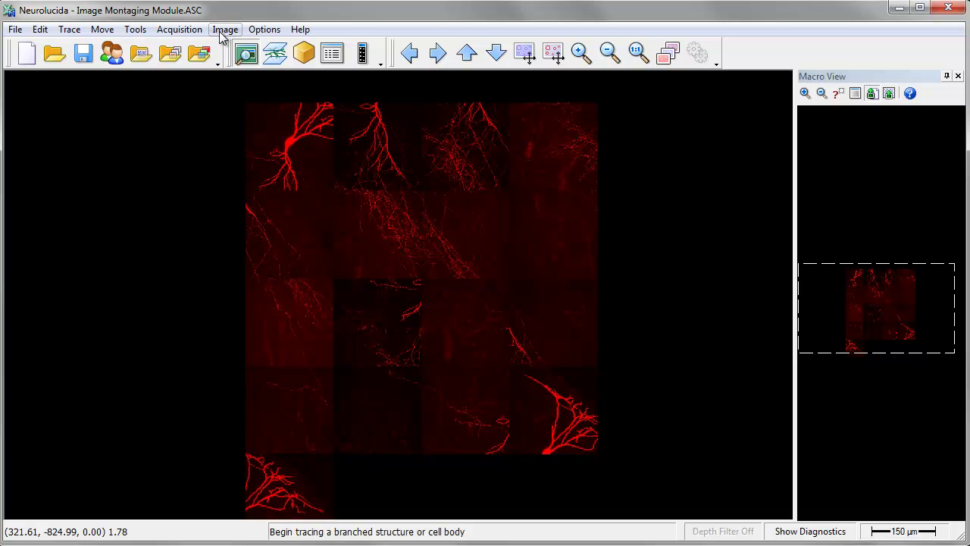
# - Open the Image Montage Tools panel from the Image menu
pyautogui.click(215, 32)
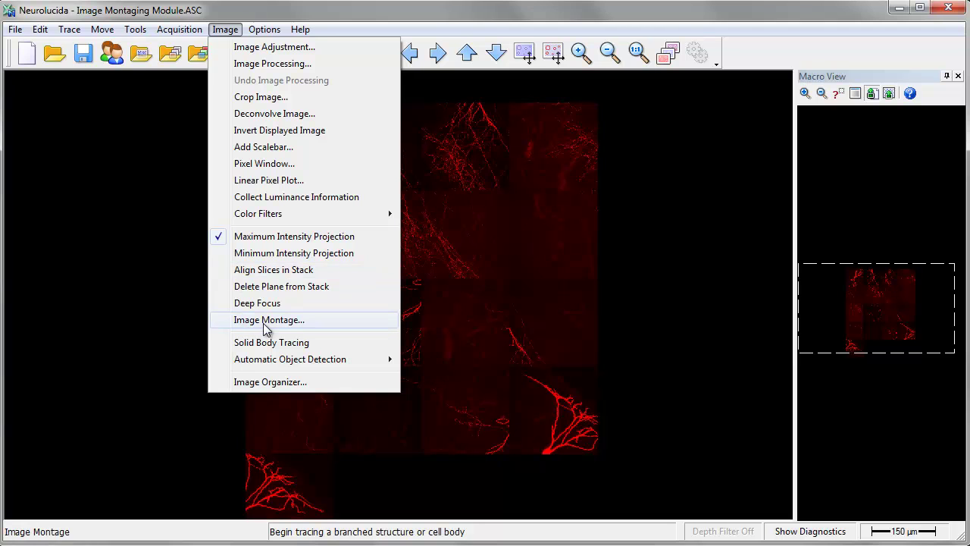
pyautogui.click(309, 327)
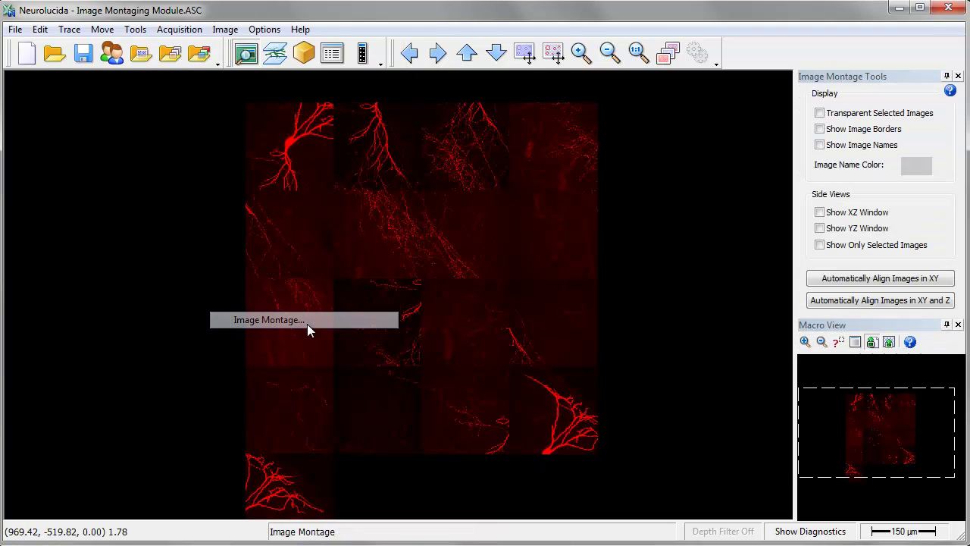